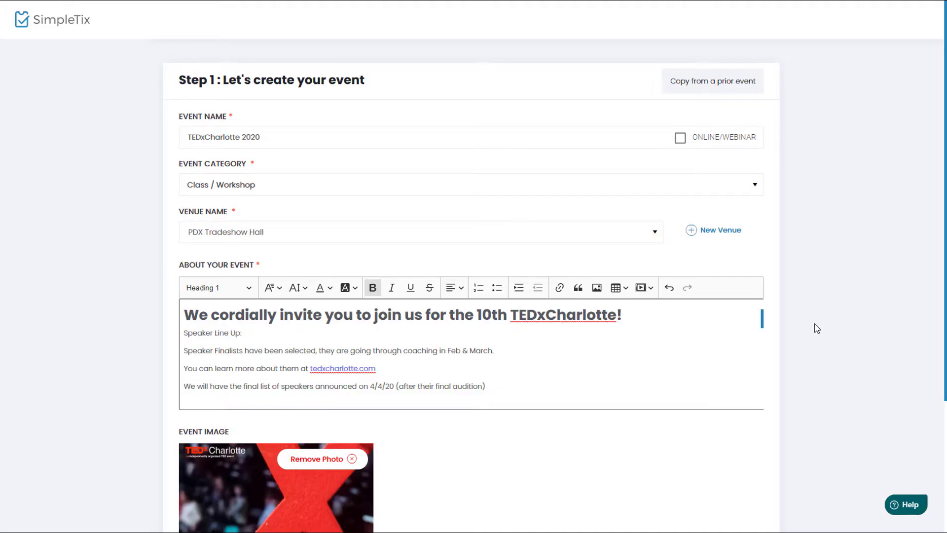
Schedule the one-time event for July 15, 2020, 6:00–8:00 PM, and continue to ticket setup.
{"action": "scroll", "coordinate": [817, 328], "scroll_direction": "down", "scroll_amount": 2}
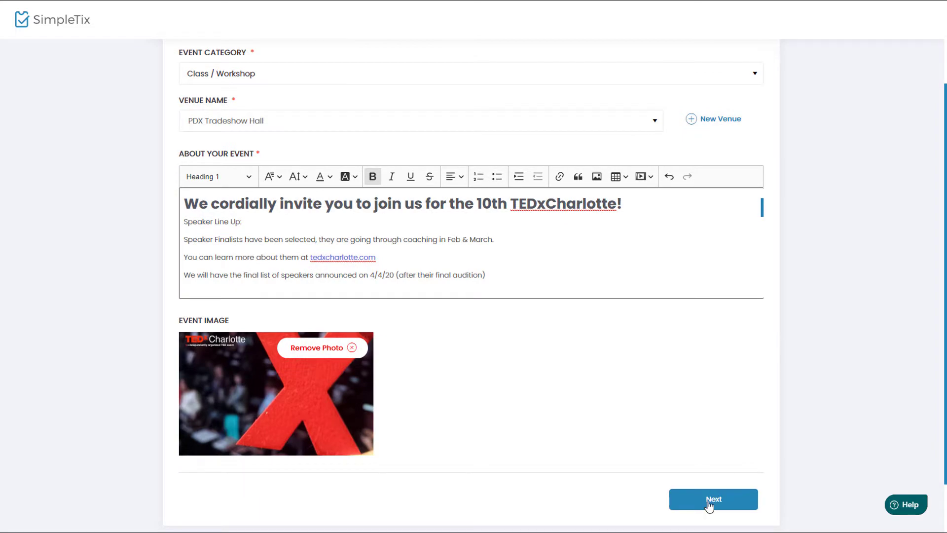
{"action": "left_click", "coordinate": [709, 501]}
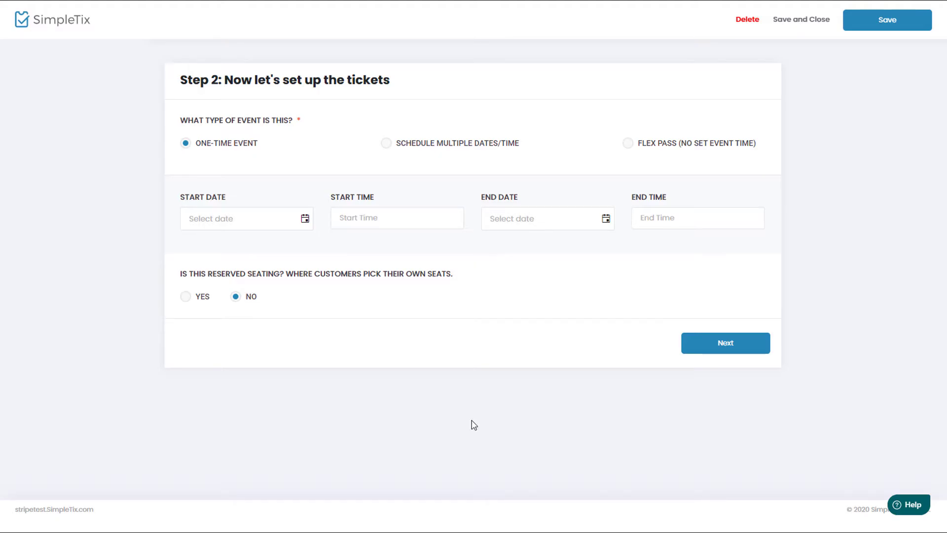
{"action": "left_click", "coordinate": [302, 224]}
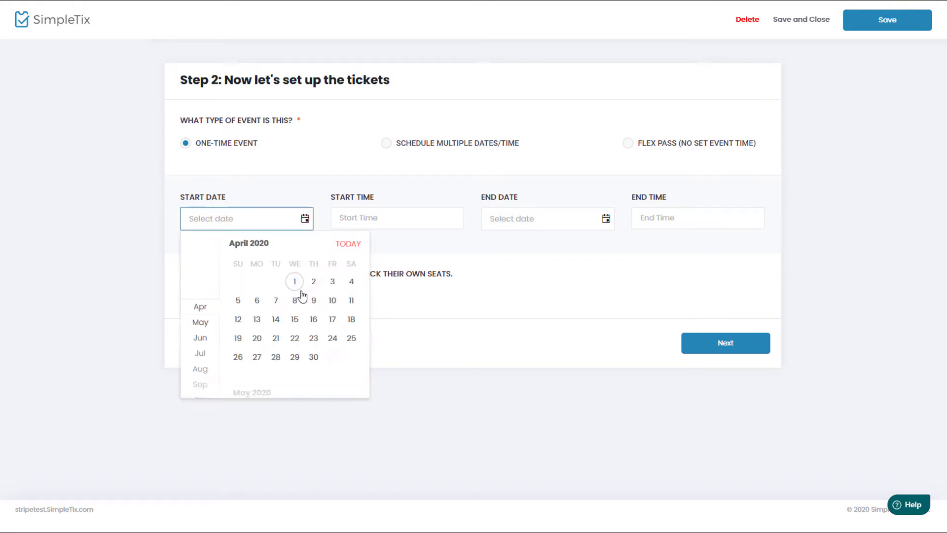
{"action": "left_click", "coordinate": [202, 355]}
{"action": "left_click", "coordinate": [296, 319]}
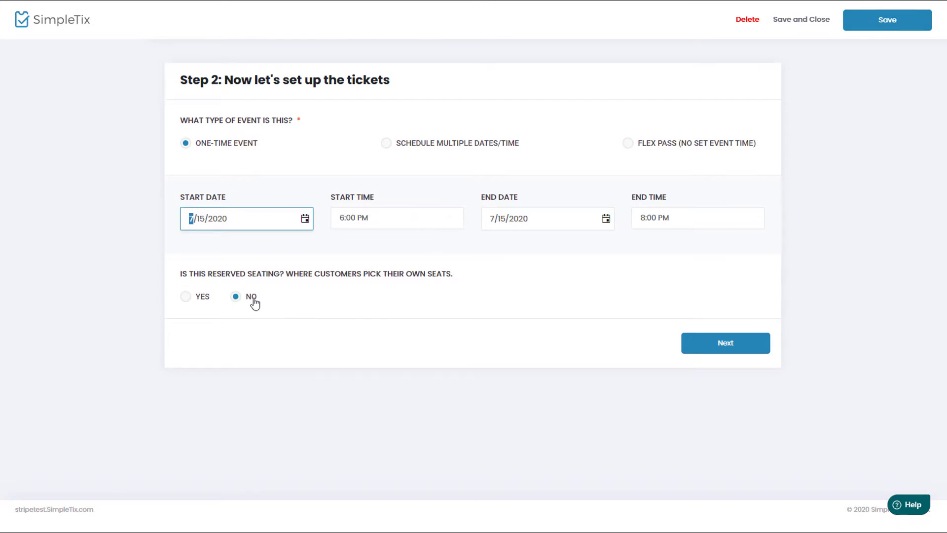
{"action": "left_click", "coordinate": [723, 348]}
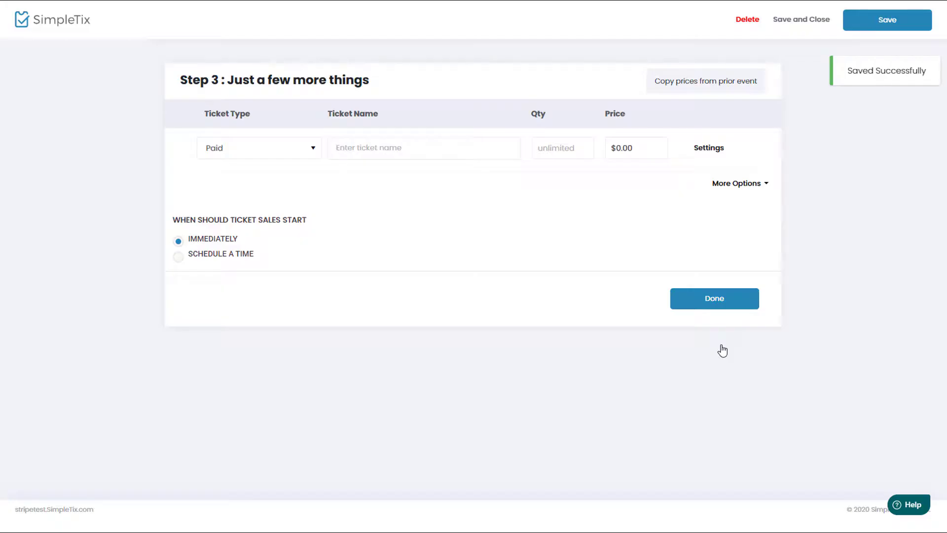
Enter a 'Student' ticket with quantity 200 priced at $25.00.
{"action": "left_click", "coordinate": [462, 147]}
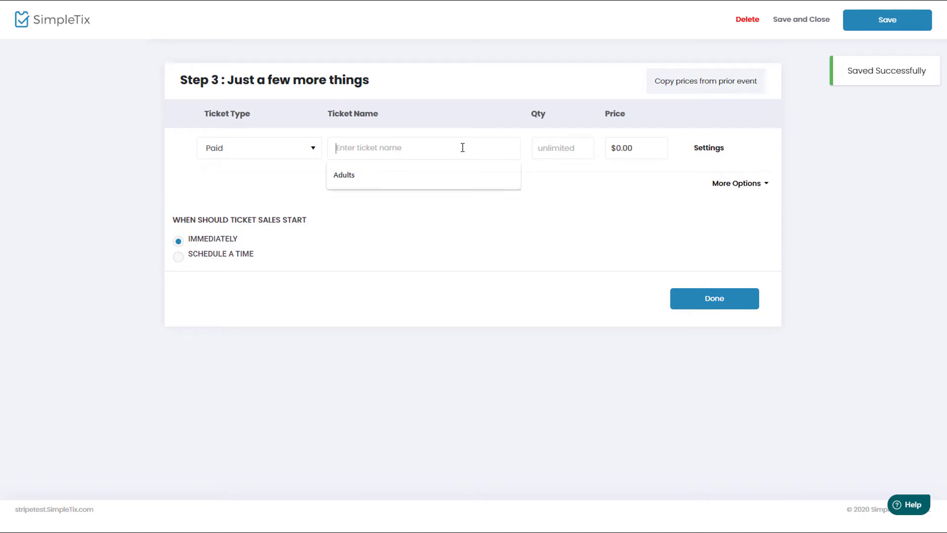
{"action": "type", "text": "Student"}
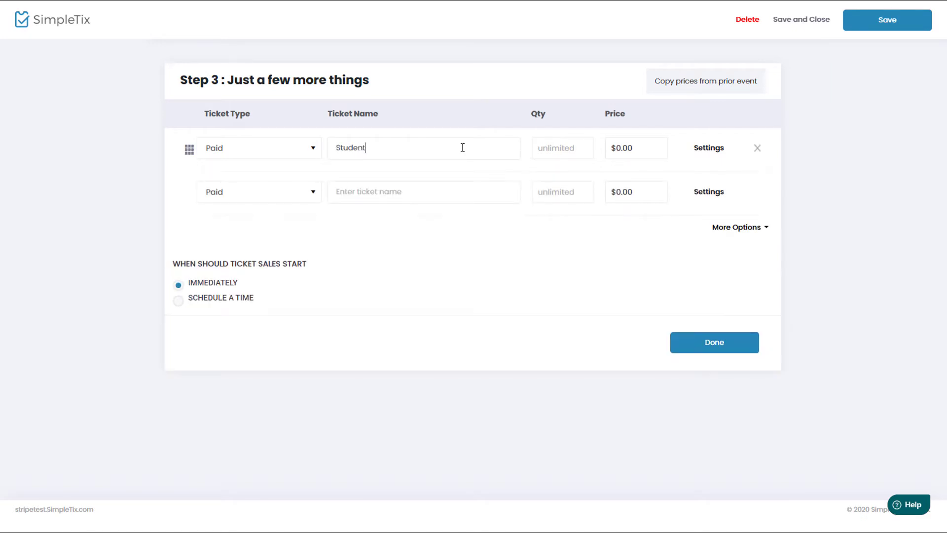
{"action": "left_click", "coordinate": [576, 154]}
{"action": "type", "text": "200"}
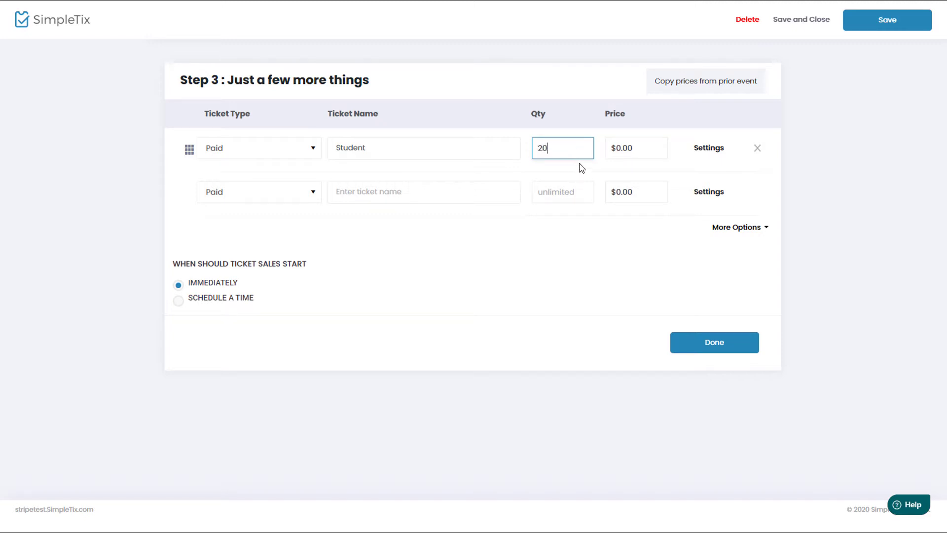
{"action": "left_click", "coordinate": [642, 142]}
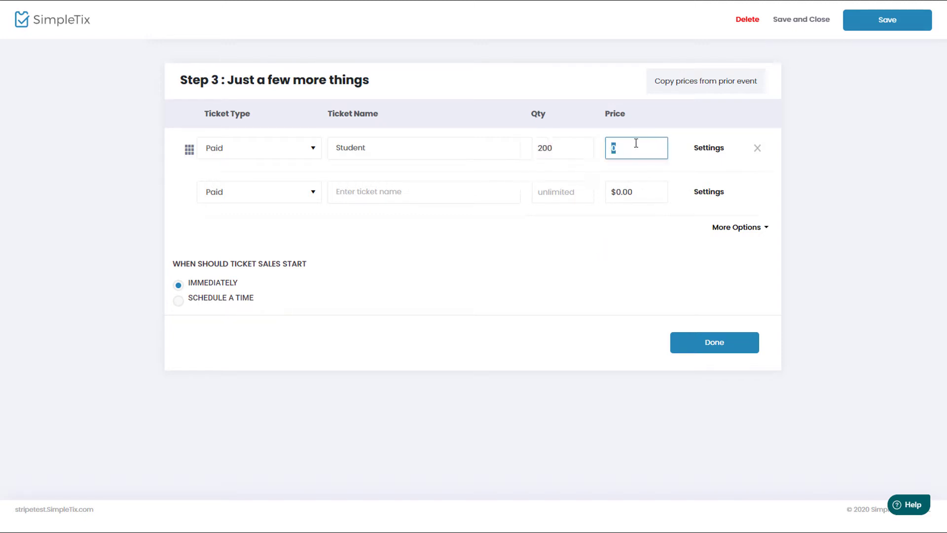
{"action": "left_click", "coordinate": [589, 296]}
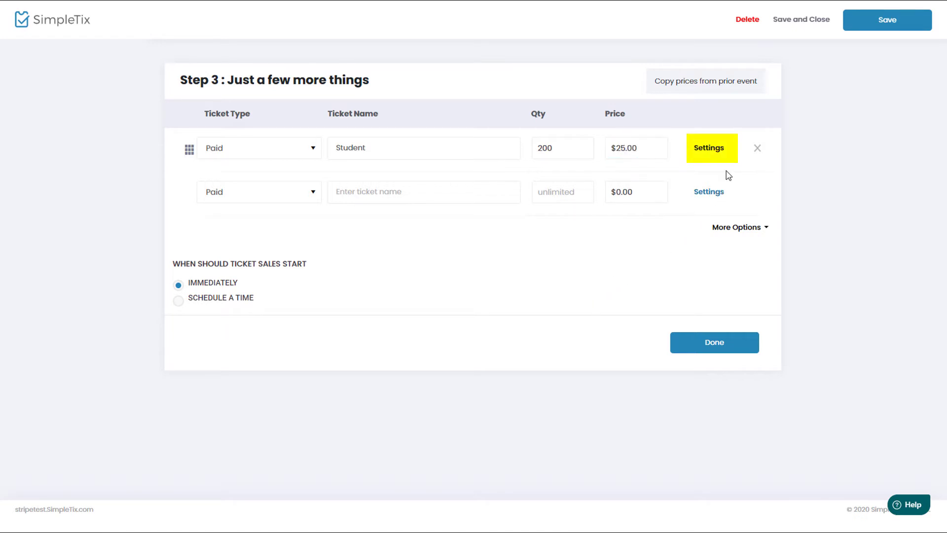
In the Student ticket's settings, pass ticketing and credit card processing fees to the buyer.
{"action": "left_click", "coordinate": [711, 149]}
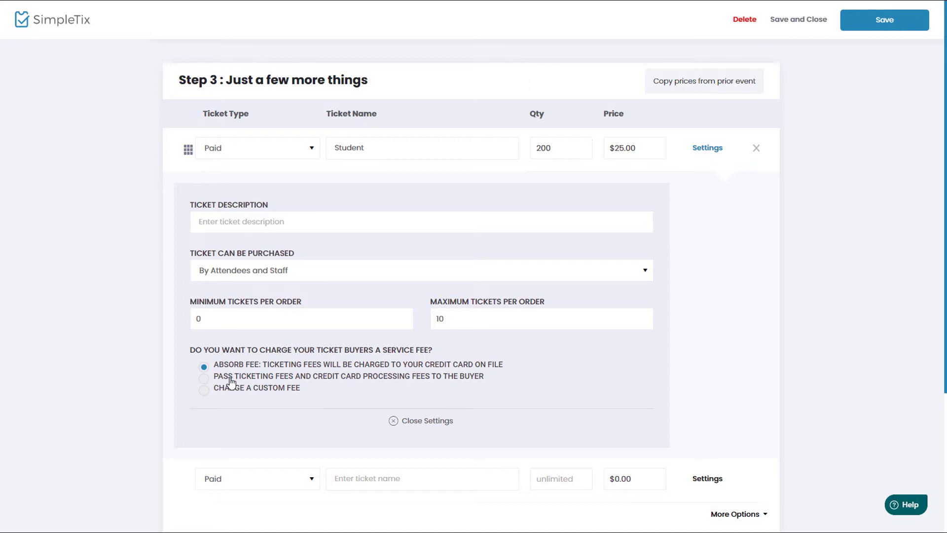
{"action": "left_click", "coordinate": [230, 379]}
{"action": "left_click", "coordinate": [268, 392]}
{"action": "left_click", "coordinate": [262, 413]}
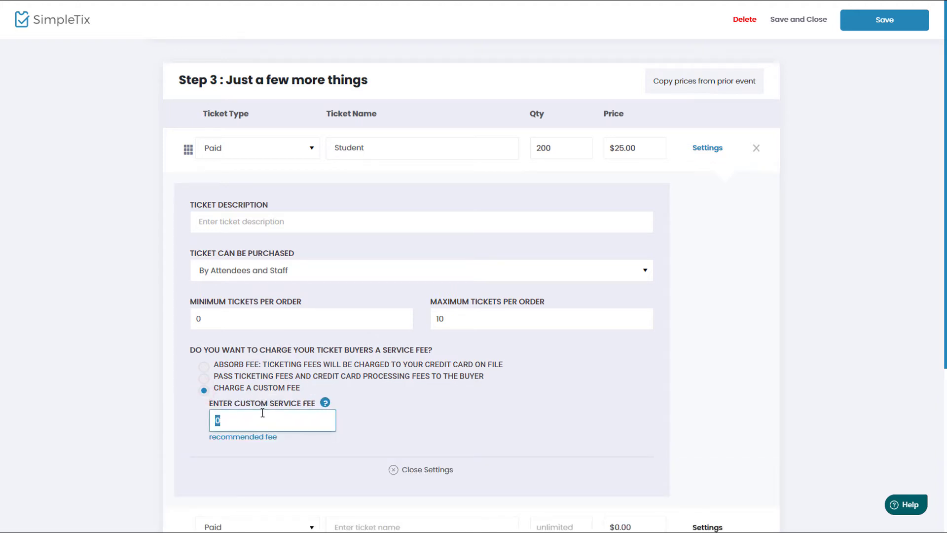
{"action": "type", "text": "2.50"}
{"action": "left_click", "coordinate": [139, 409]}
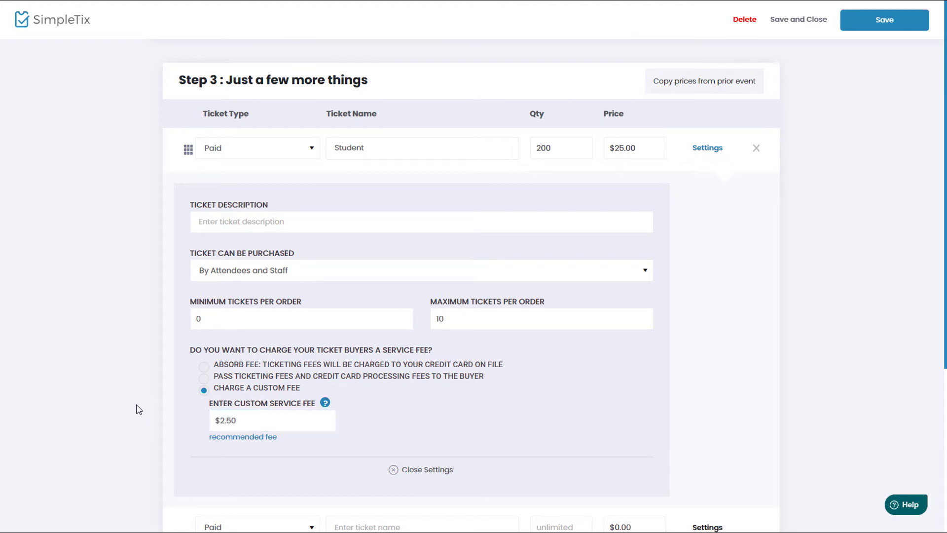
{"action": "mouse_move", "coordinate": [223, 442]}
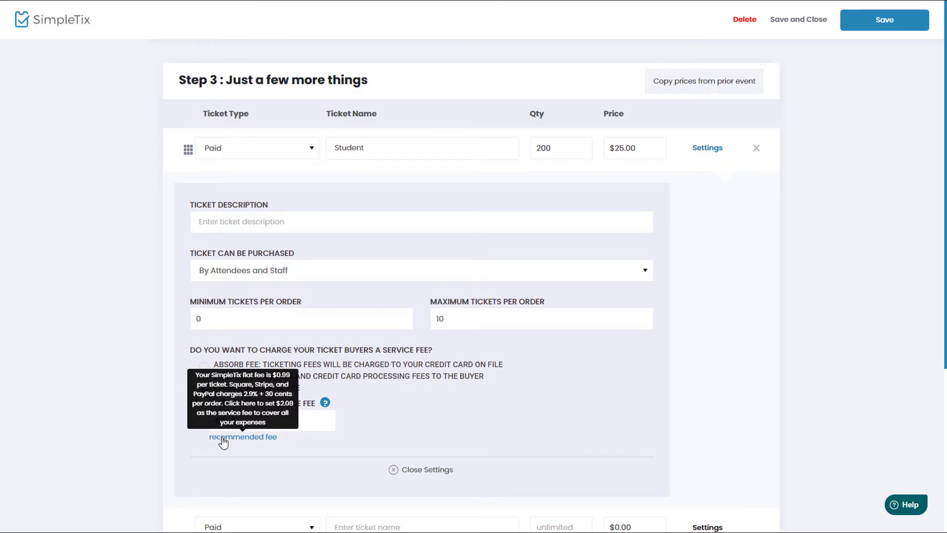
{"action": "left_click", "coordinate": [223, 442]}
{"action": "left_click", "coordinate": [309, 419]}
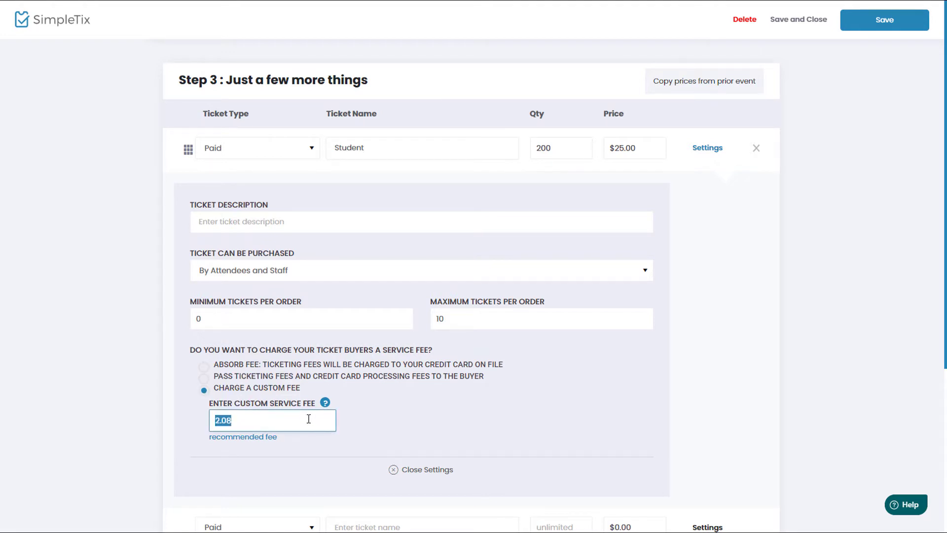
{"action": "type", "text": "2.50"}
{"action": "left_click", "coordinate": [499, 415]}
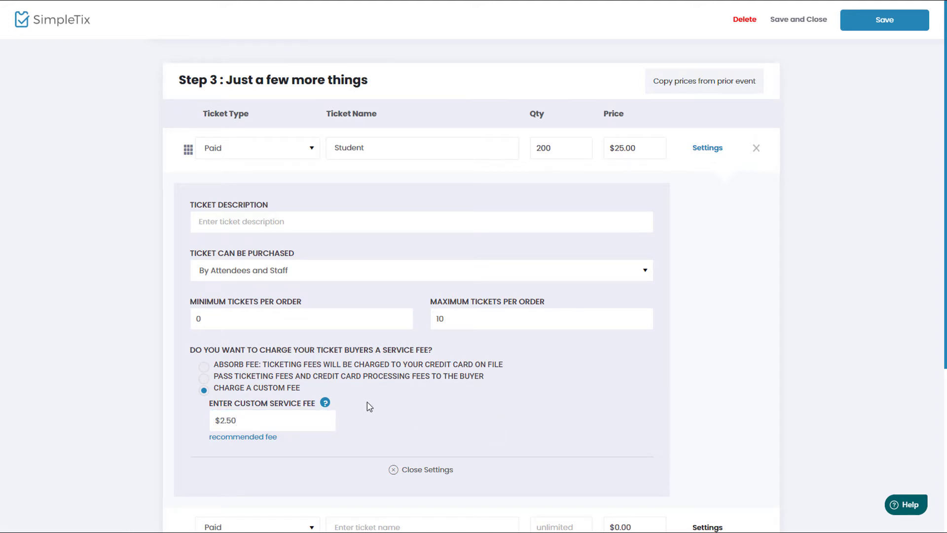
{"action": "left_click", "coordinate": [203, 379]}
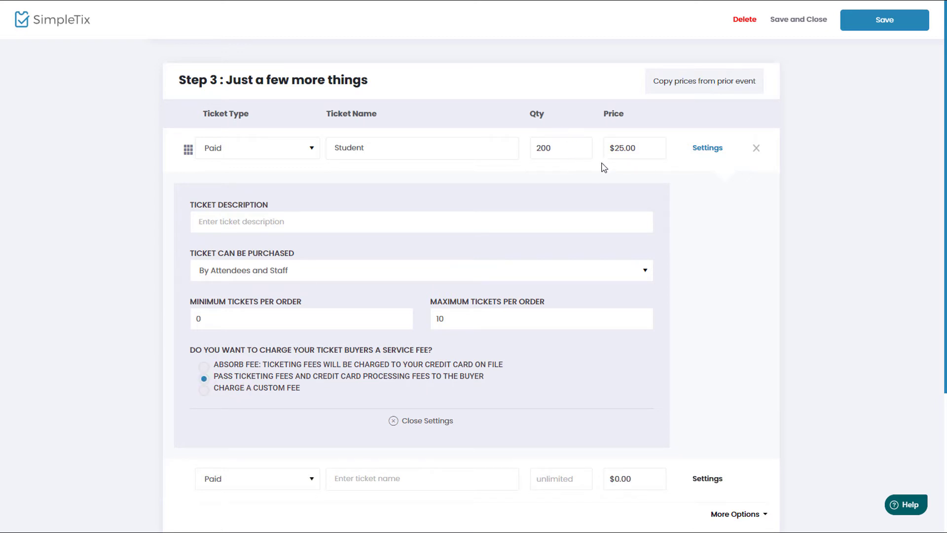
Change the Student ticket price to $30.00 and save the ticket setup with Done.
{"action": "double_click", "coordinate": [625, 147]}
{"action": "type", "text": "30"}
{"action": "left_click", "coordinate": [692, 225]}
{"action": "scroll", "coordinate": [716, 273], "scroll_direction": "down", "scroll_amount": 2}
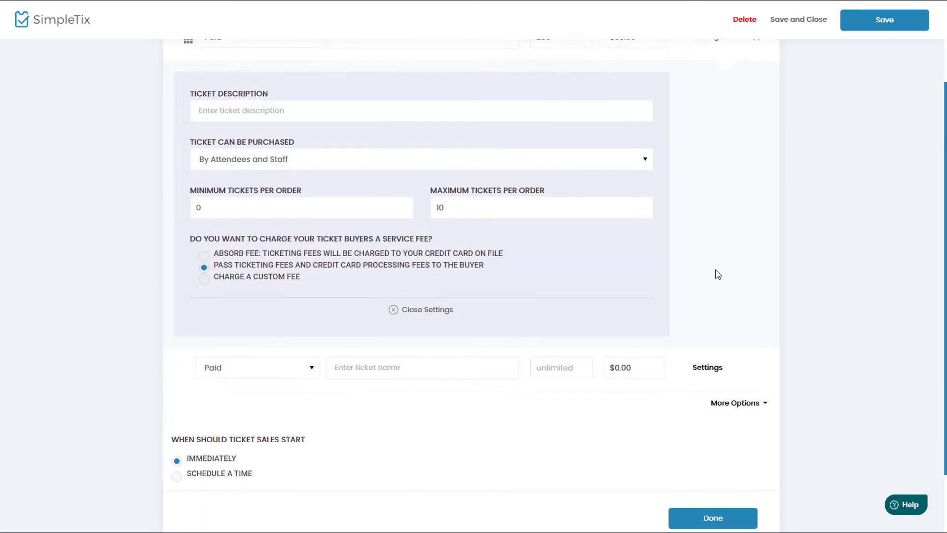
{"action": "left_click", "coordinate": [704, 518]}
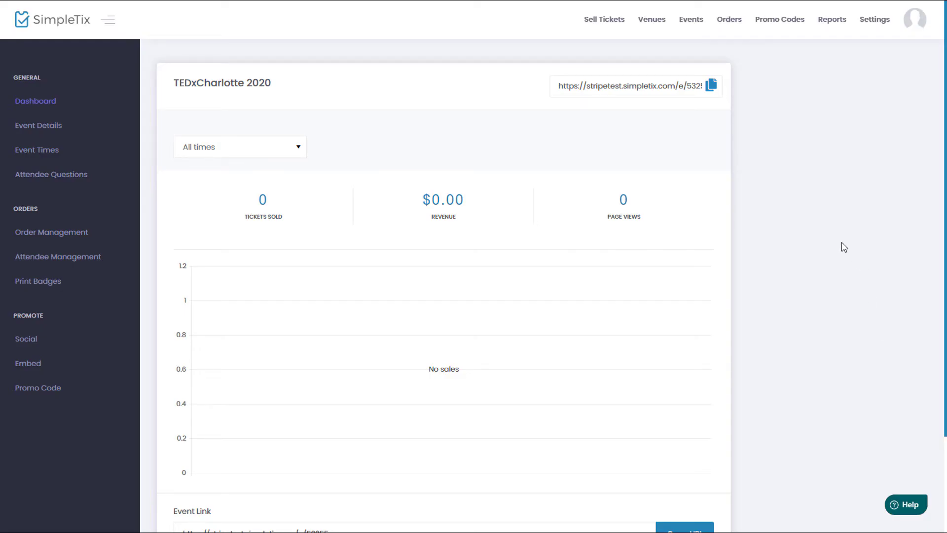
Open the public event page and add one Student ticket to the cart, totalling $33.90.
{"action": "left_click", "coordinate": [711, 86]}
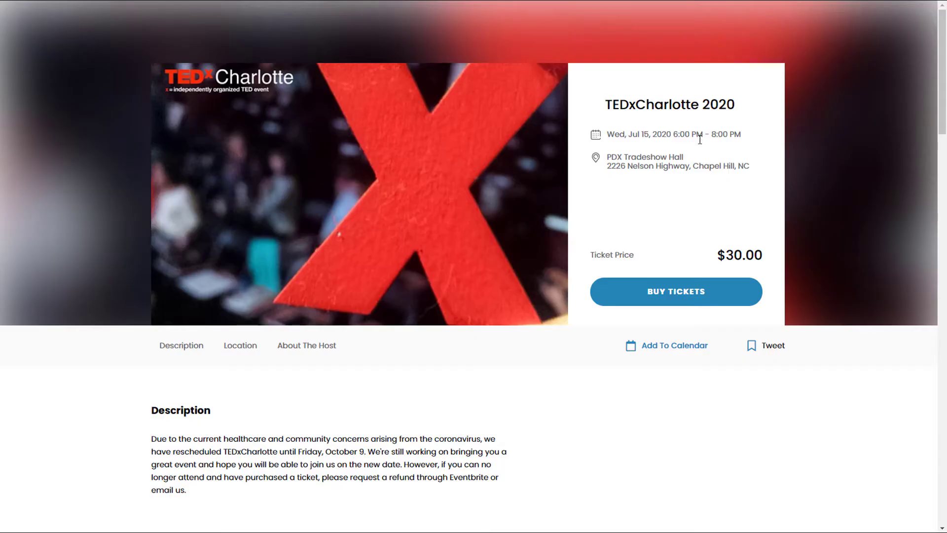
{"action": "left_click", "coordinate": [723, 305]}
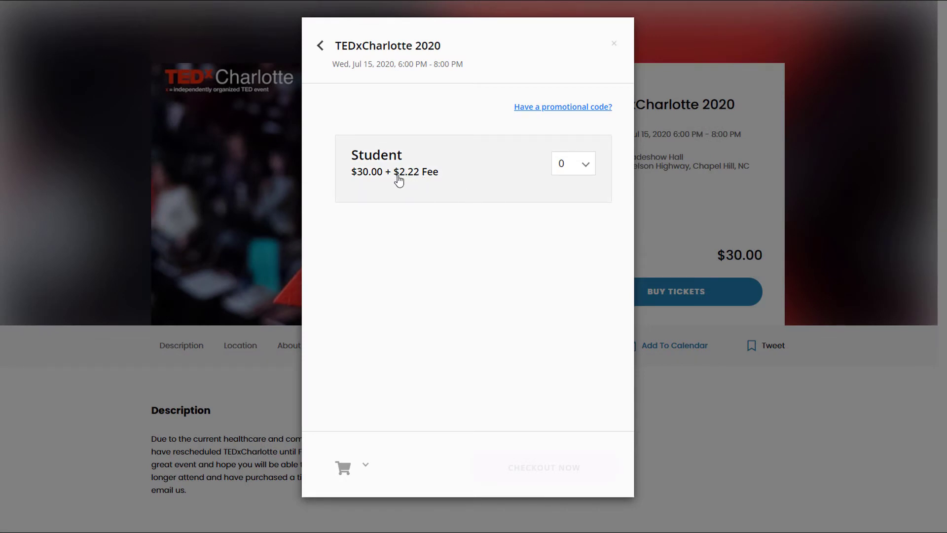
{"action": "left_click", "coordinate": [585, 165]}
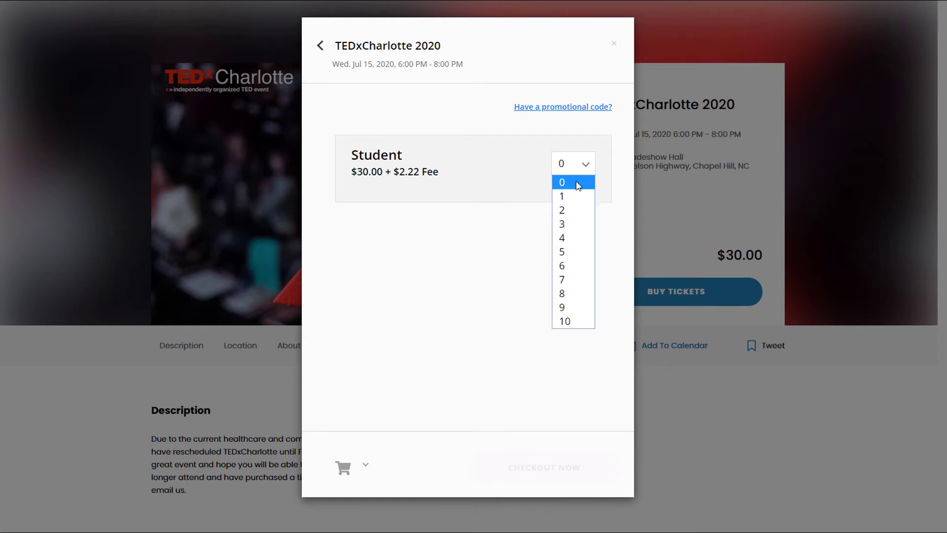
{"action": "left_click", "coordinate": [571, 196]}
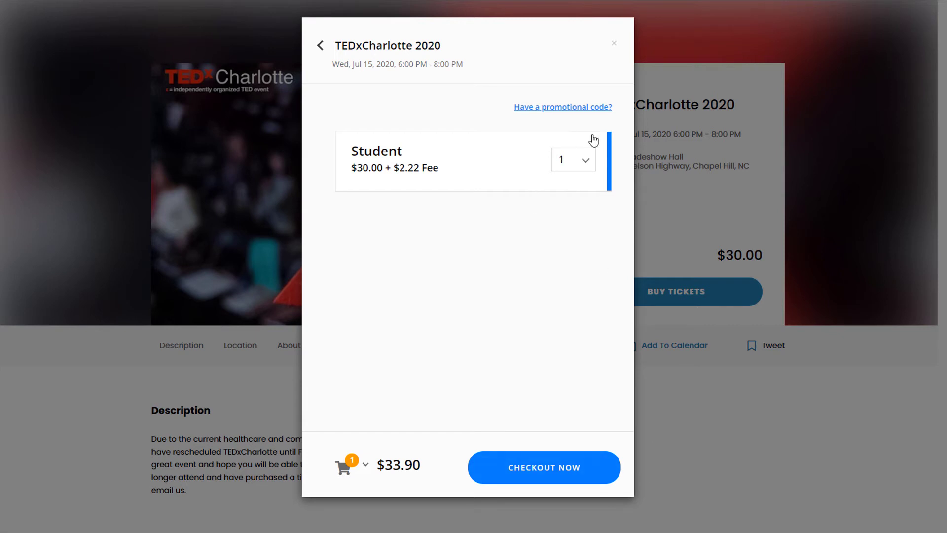
Apply the promo code '50off' to the cart.
{"action": "left_click", "coordinate": [576, 107]}
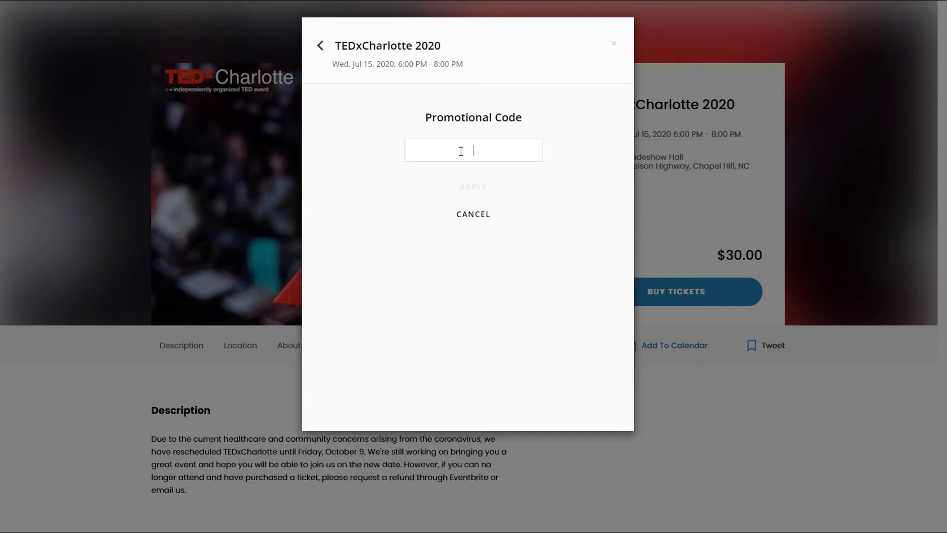
{"action": "type", "text": "50off"}
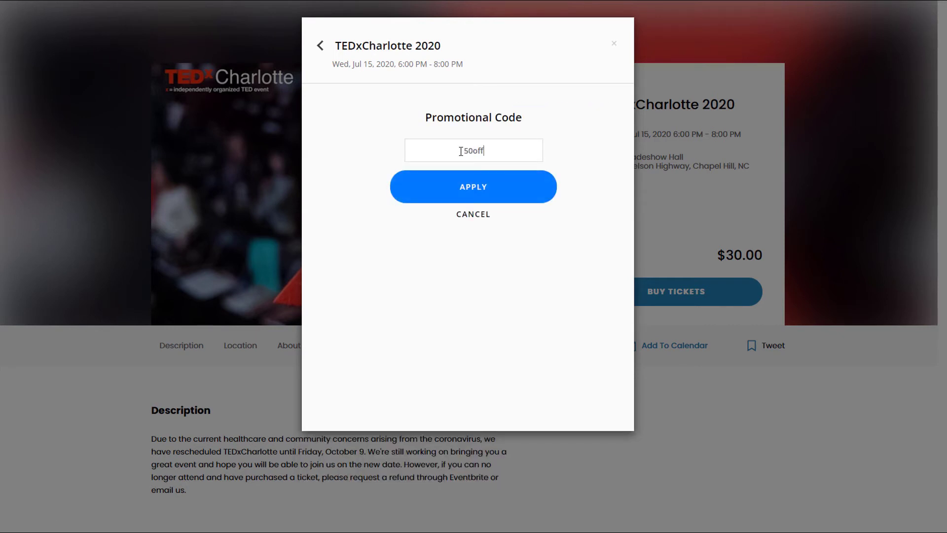
{"action": "left_click", "coordinate": [496, 184]}
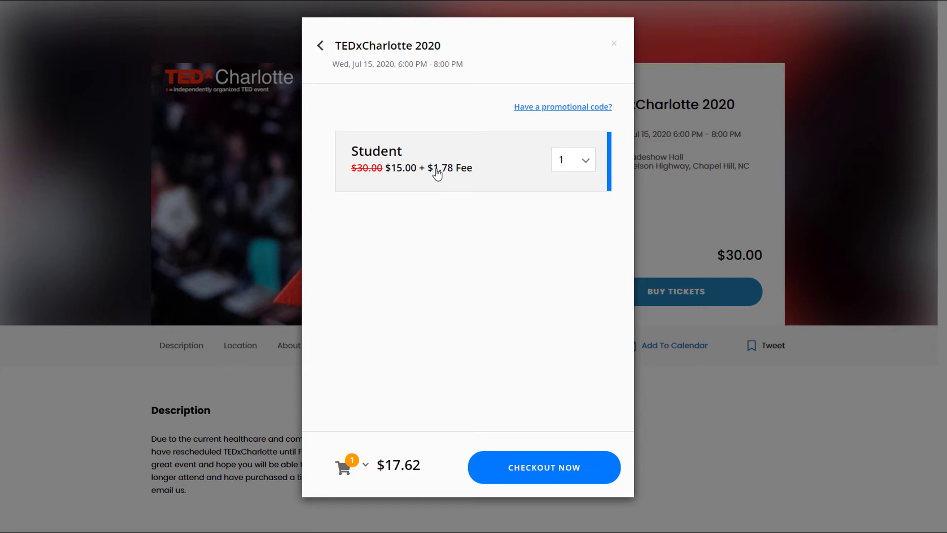
Select the Student ticket's discounted $1.78 fee to verify it.
{"action": "left_click_drag", "start_coordinate": [433, 173], "coordinate": [454, 179]}
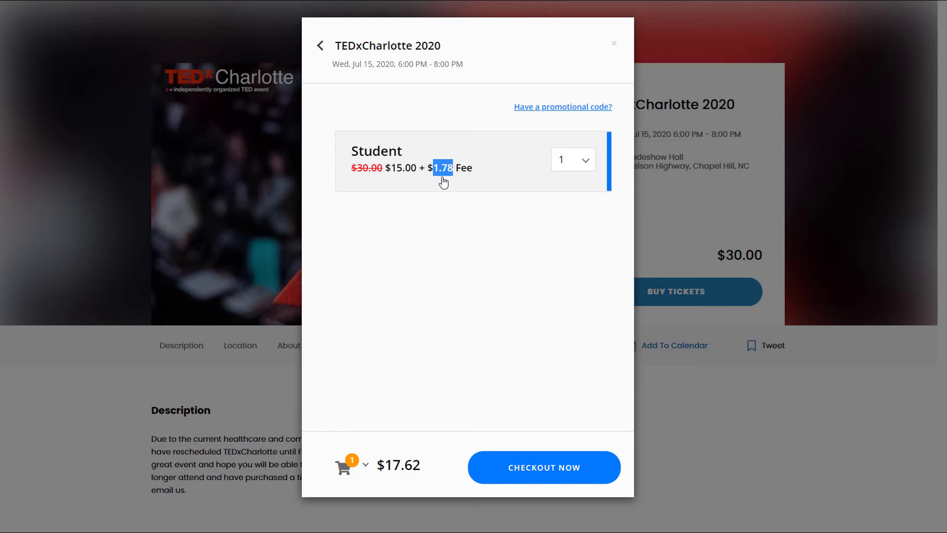
{"action": "left_click", "coordinate": [437, 176]}
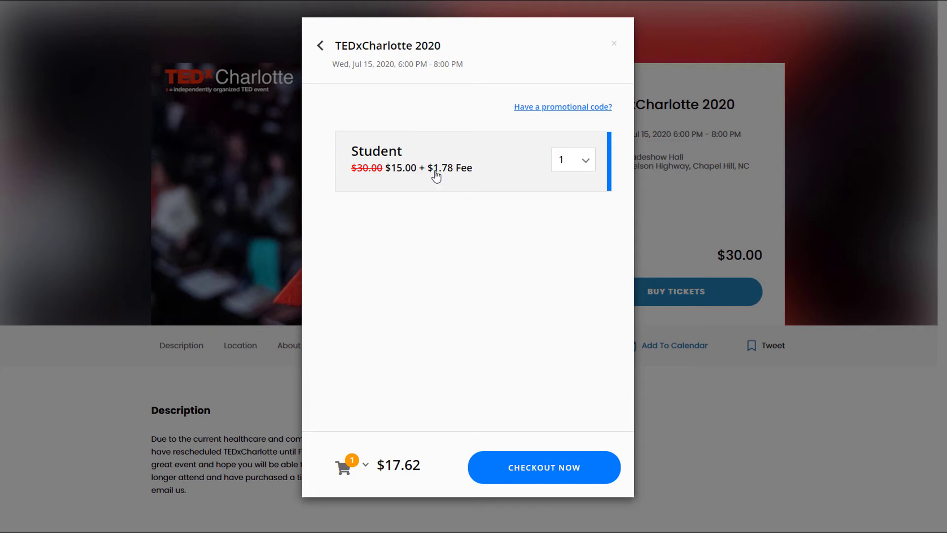
{"action": "left_click_drag", "start_coordinate": [434, 170], "coordinate": [452, 177]}
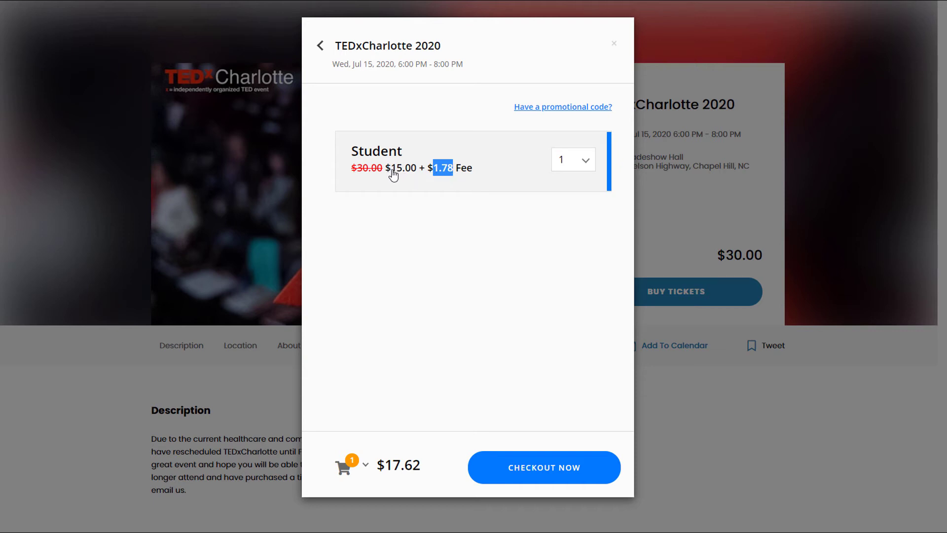
{"action": "left_click", "coordinate": [448, 171]}
{"action": "double_click", "coordinate": [444, 174]}
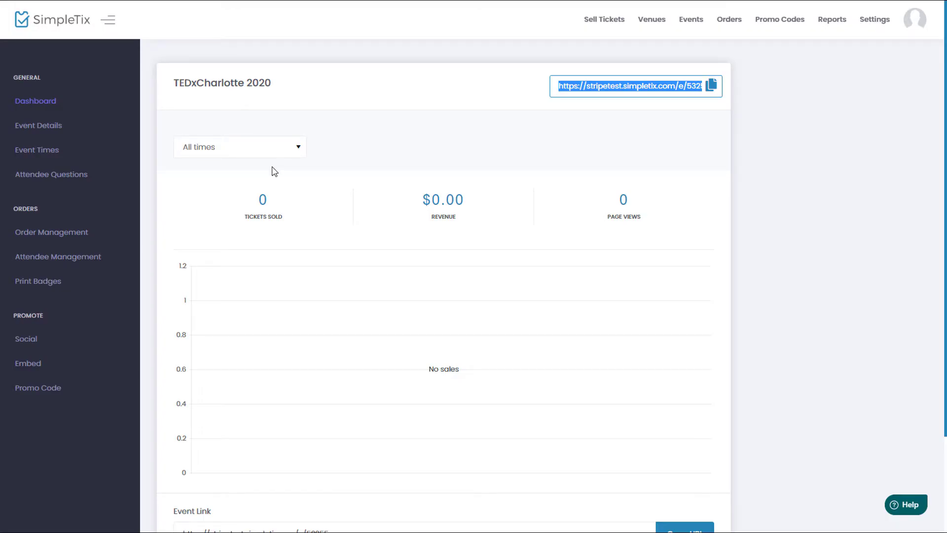
Under Event Times, add an 'Adult' ticket type with quantity 100 at $30.00.
{"action": "left_click", "coordinate": [59, 150]}
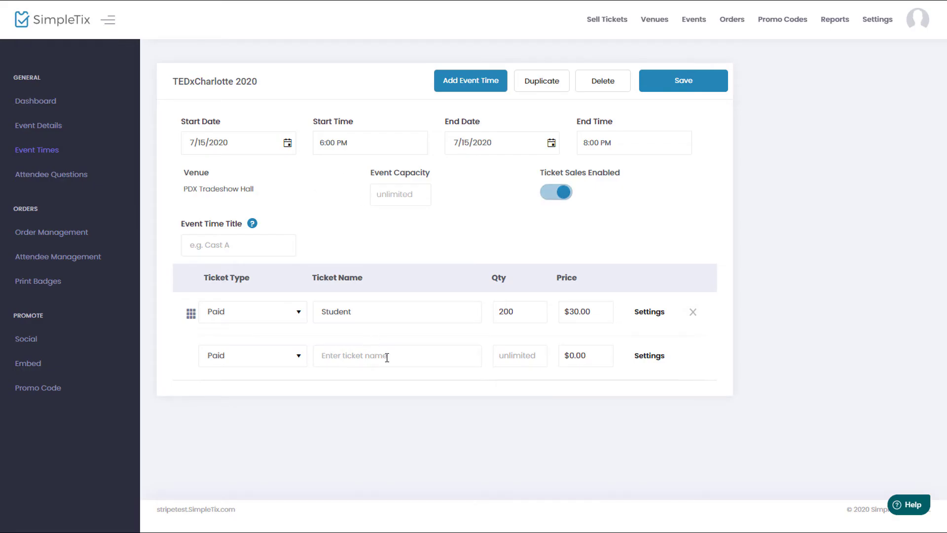
{"action": "left_click", "coordinate": [387, 358]}
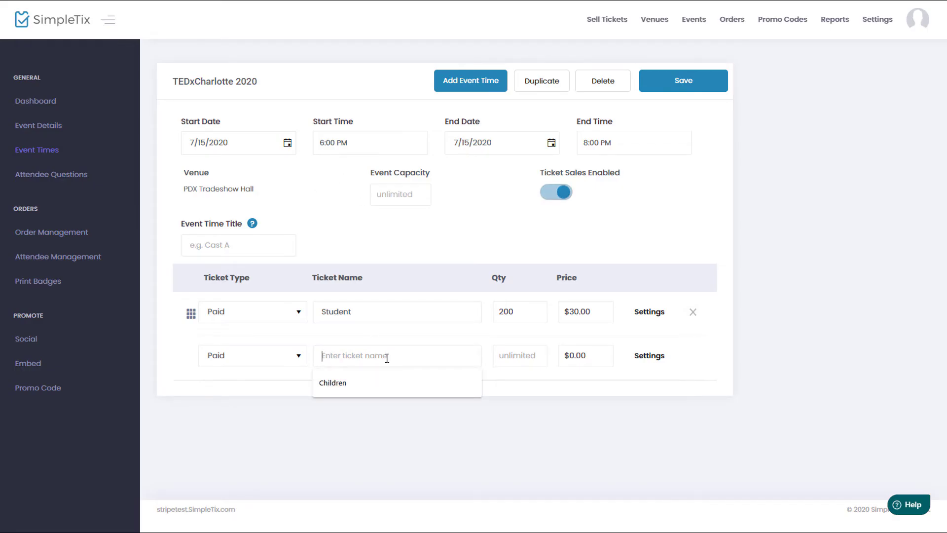
{"action": "type", "text": "Adult"}
{"action": "key", "text": "Tab"}
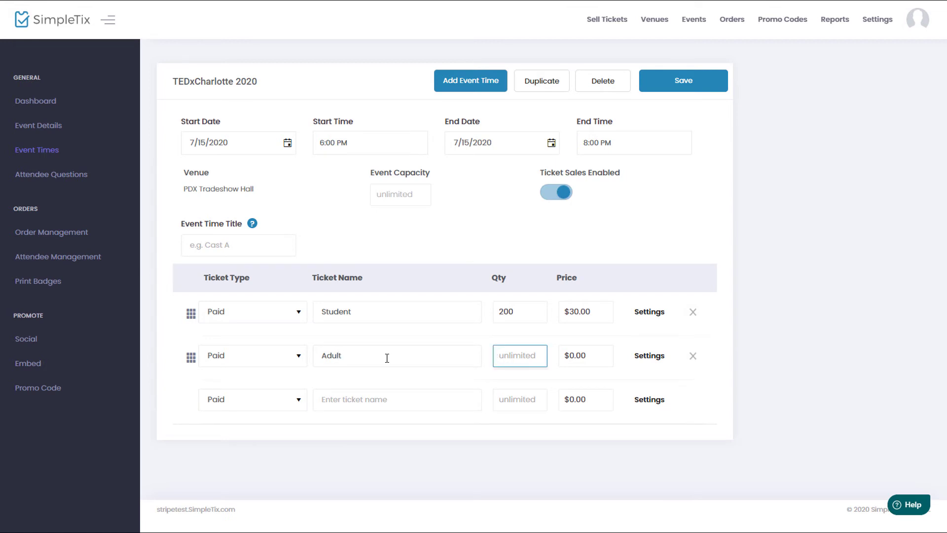
{"action": "type", "text": "100"}
{"action": "key", "text": "Tab"}
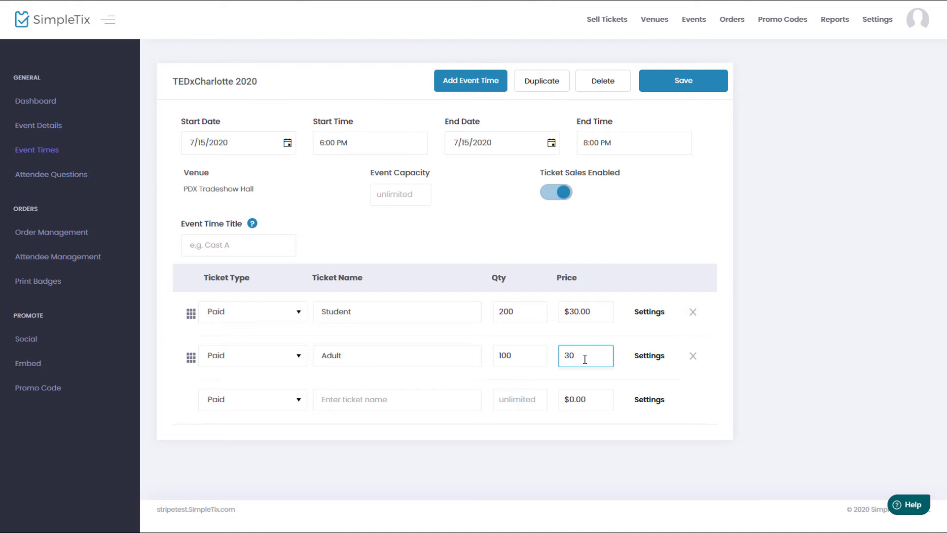
Give the Adult ticket a $2.50 custom service fee and save it.
{"action": "left_click", "coordinate": [646, 359]}
{"action": "scroll", "coordinate": [264, 429], "scroll_direction": "down", "scroll_amount": 4}
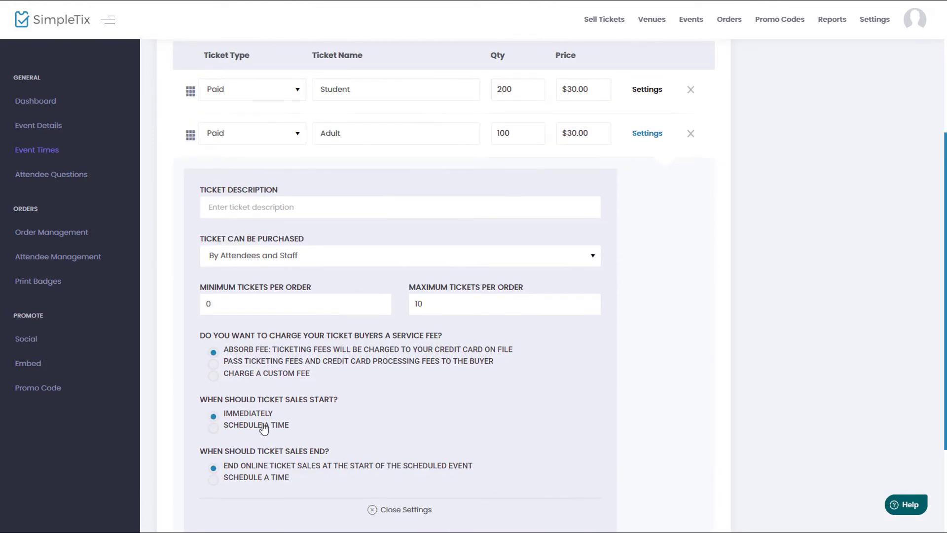
{"action": "left_click", "coordinate": [247, 377]}
{"action": "scroll", "coordinate": [282, 375], "scroll_direction": "down", "scroll_amount": 2}
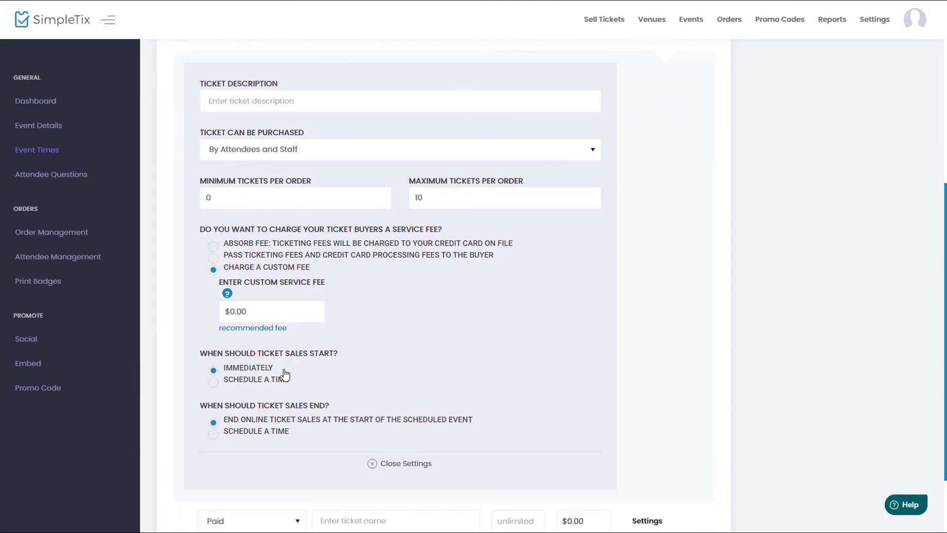
{"action": "left_click", "coordinate": [281, 310]}
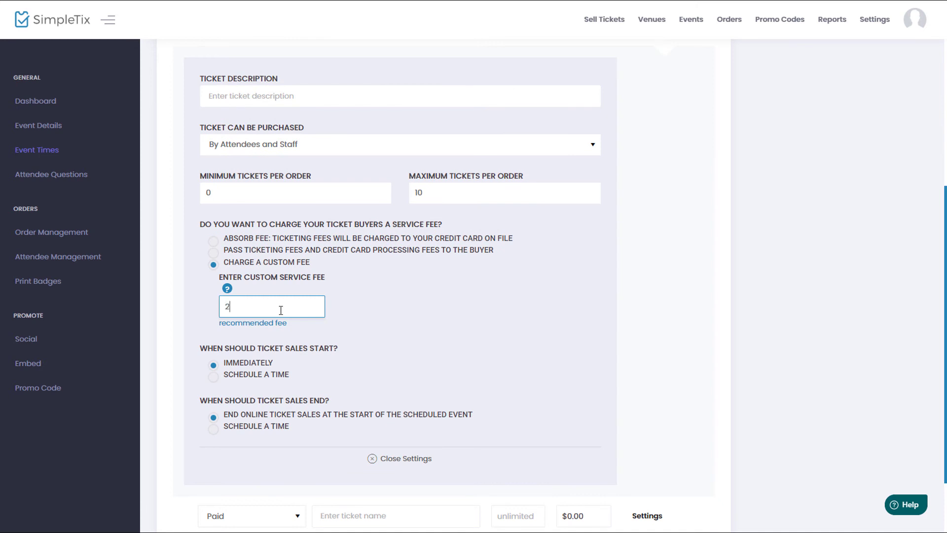
{"action": "left_click", "coordinate": [453, 323]}
{"action": "scroll", "coordinate": [453, 323], "scroll_direction": "up", "scroll_amount": 3}
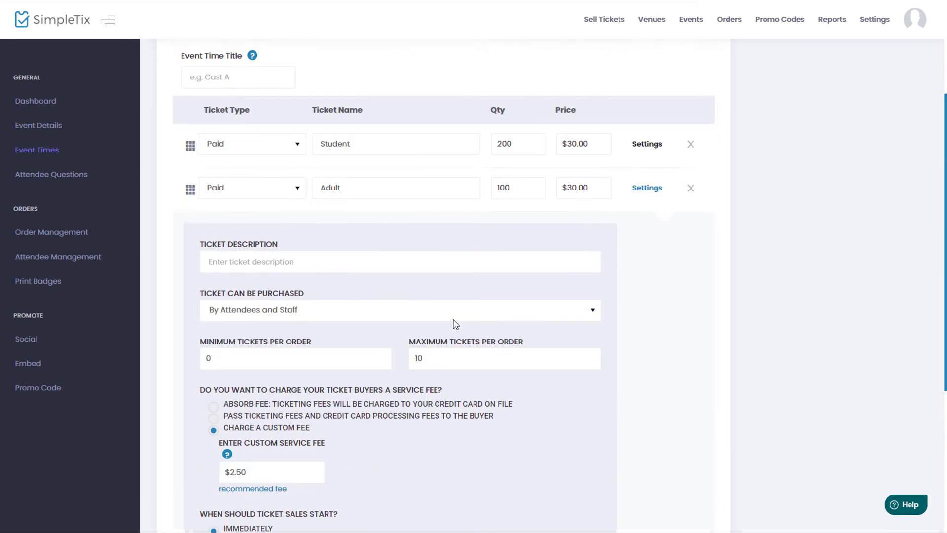
{"action": "scroll", "coordinate": [484, 313], "scroll_direction": "down", "scroll_amount": 5}
{"action": "scroll", "coordinate": [704, 148], "scroll_direction": "up", "scroll_amount": 8}
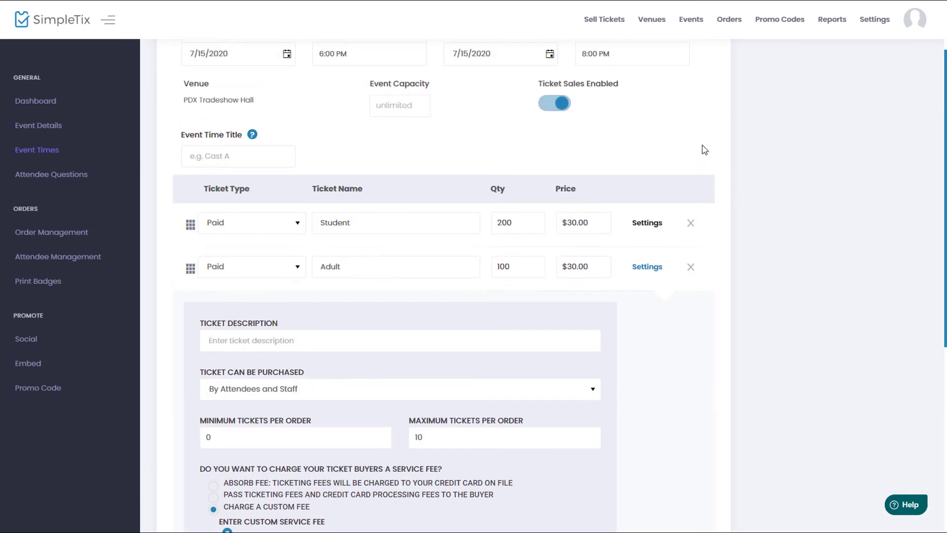
{"action": "left_click", "coordinate": [700, 84]}
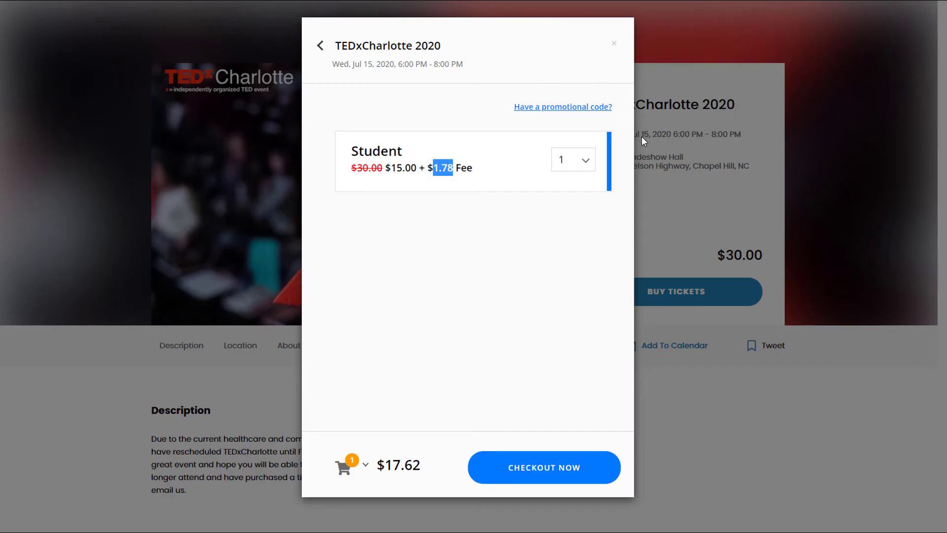
Remove the Student ticket from the cart and reopen the ticket list.
{"action": "left_click", "coordinate": [366, 468]}
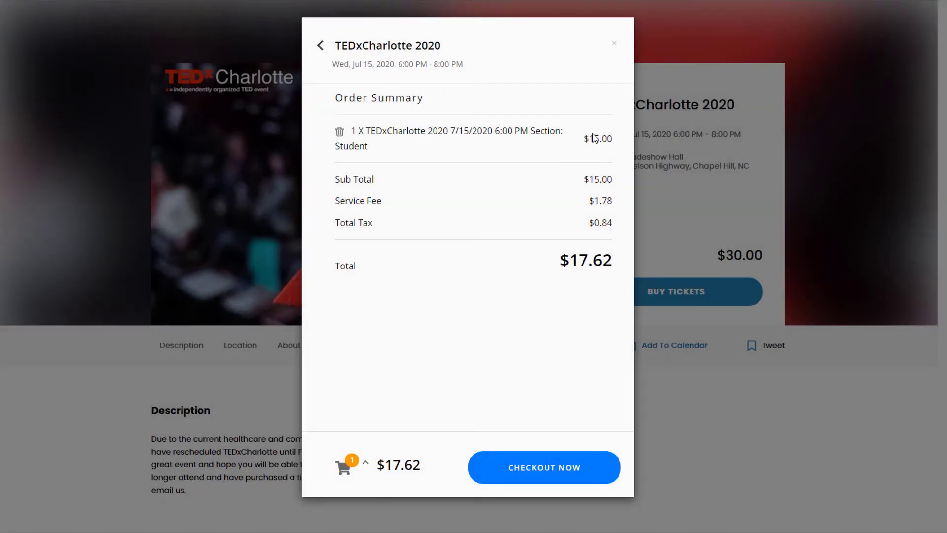
{"action": "left_click", "coordinate": [340, 133]}
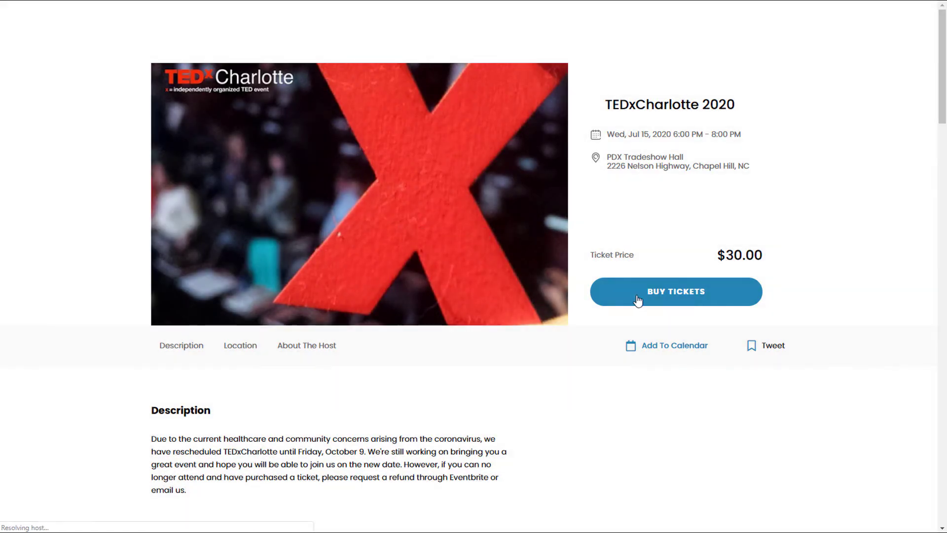
{"action": "left_click", "coordinate": [639, 296]}
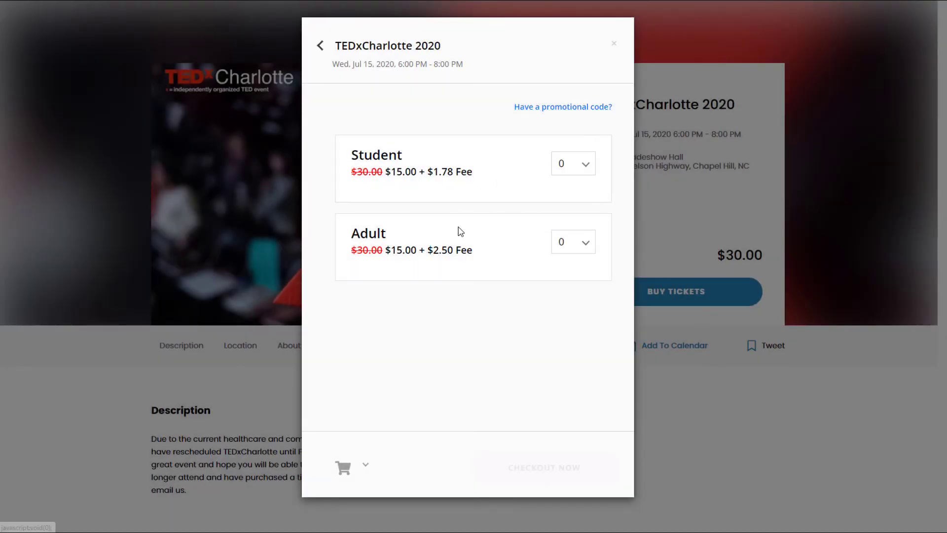
Remove the applied promo code, then re-enter '50off' and apply it.
{"action": "left_click", "coordinate": [570, 109]}
{"action": "left_click", "coordinate": [476, 188]}
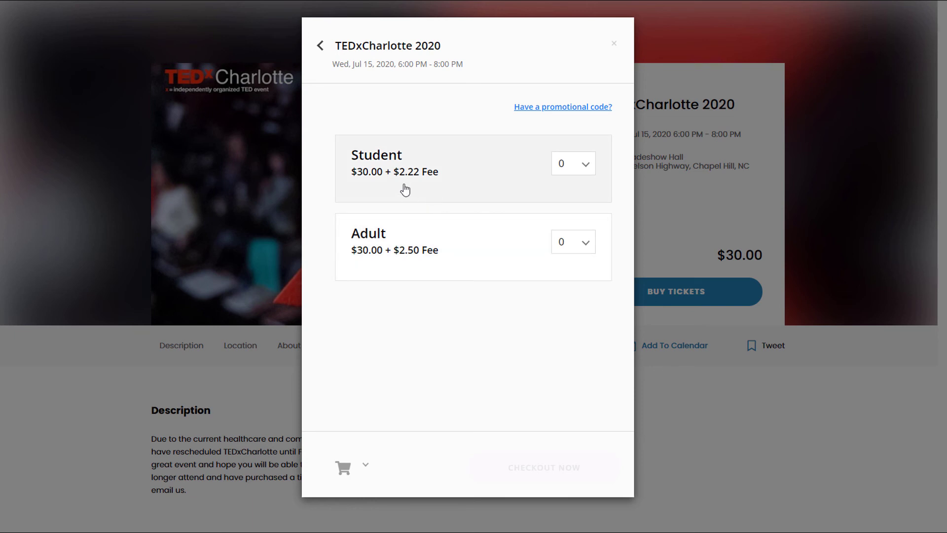
{"action": "left_click", "coordinate": [529, 109]}
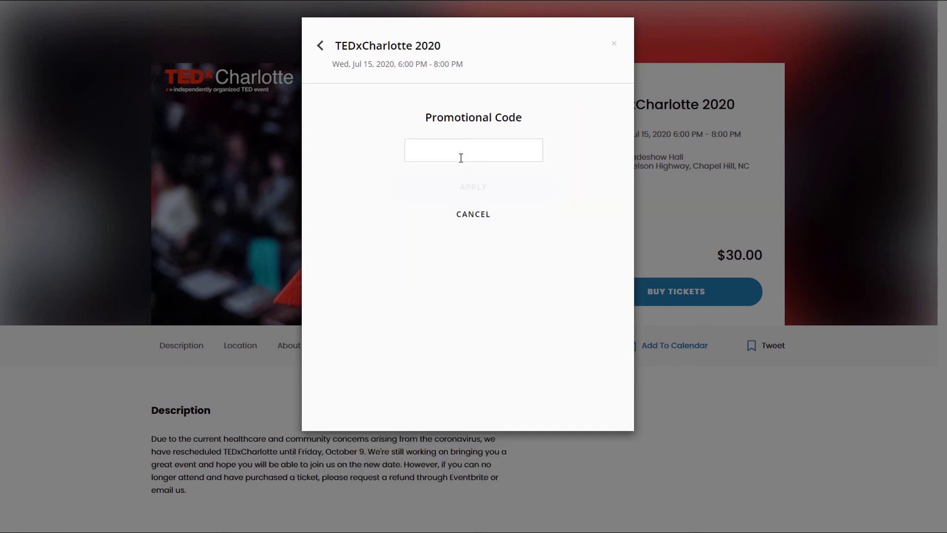
{"action": "type", "text": "50off"}
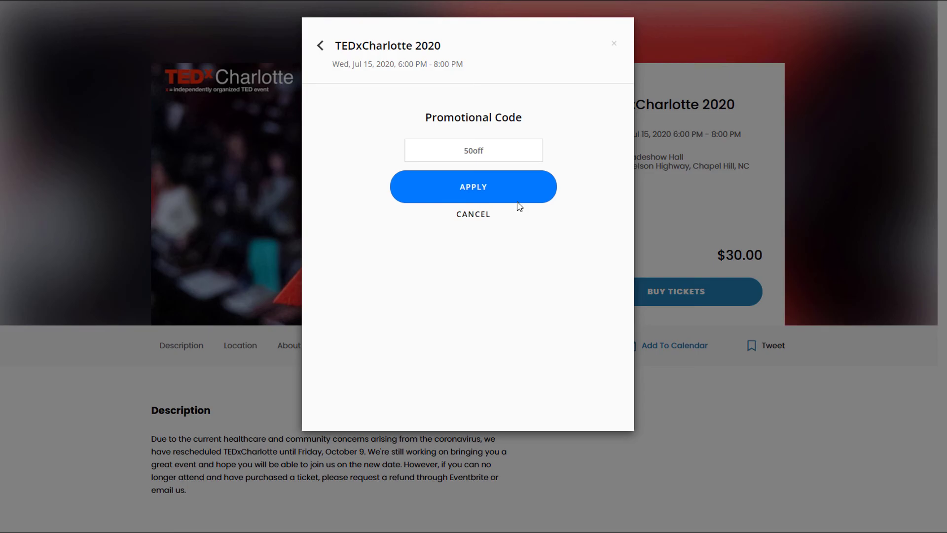
{"action": "left_click", "coordinate": [510, 200]}
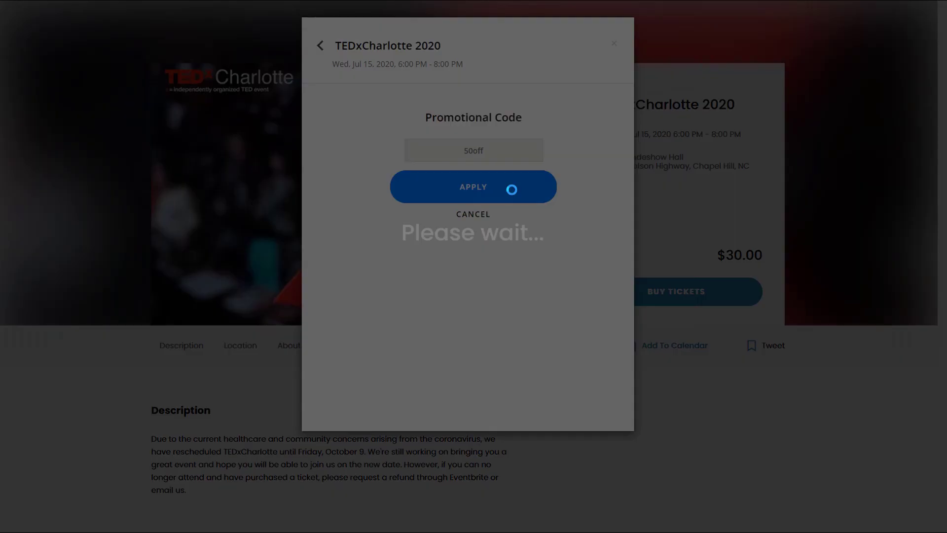